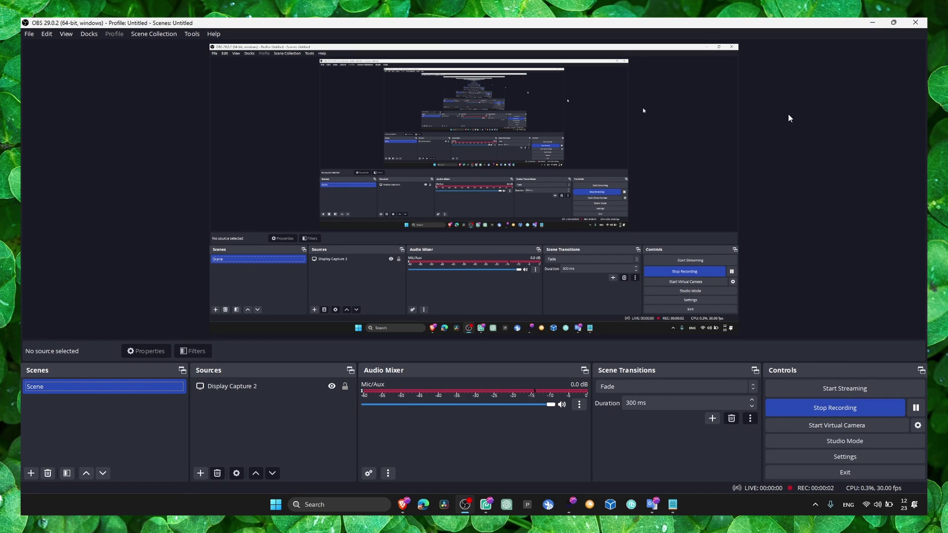
Step: Hide OBS, Notepad and the Brave browser, and close the leftover dark app window
{"action": "left_click", "coordinate": [872, 22]}
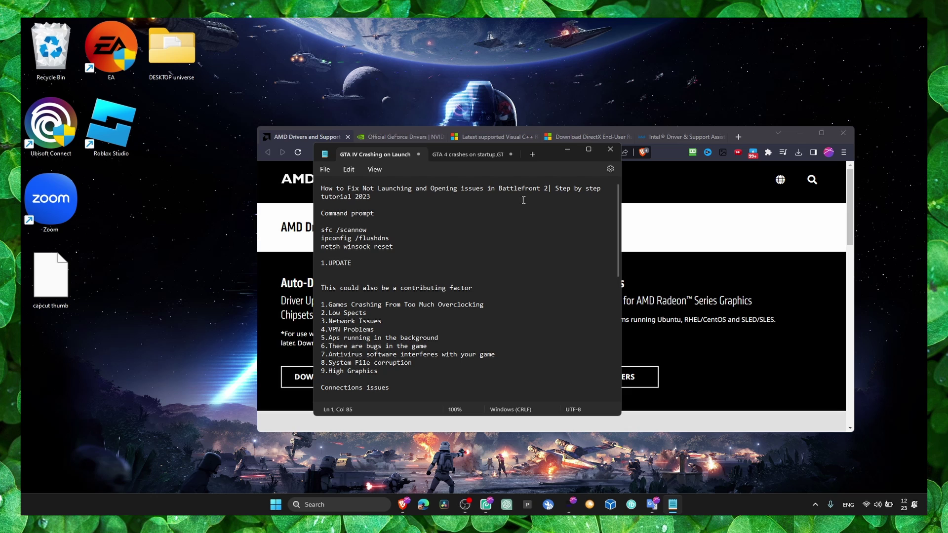
{"action": "left_click", "coordinate": [567, 149]}
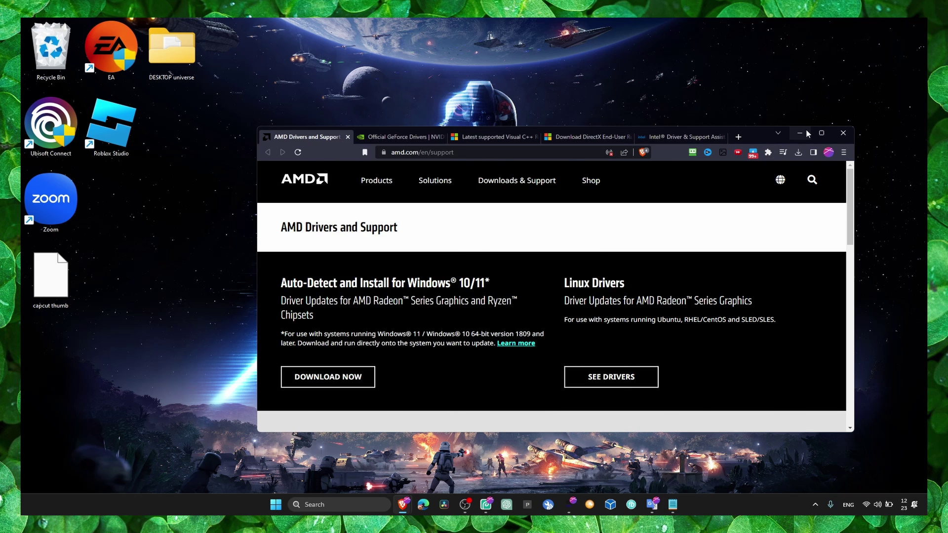
{"action": "left_click", "coordinate": [802, 132]}
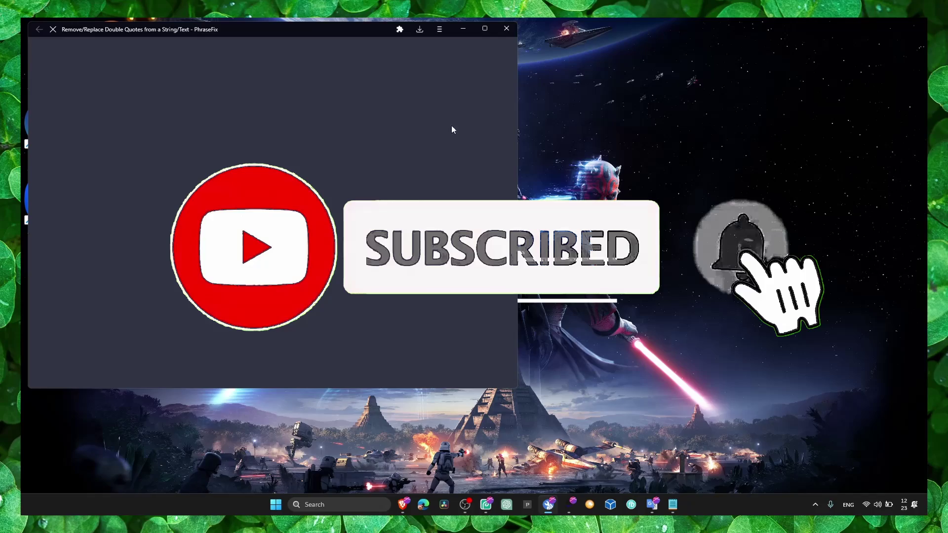
{"action": "left_click", "coordinate": [487, 31]}
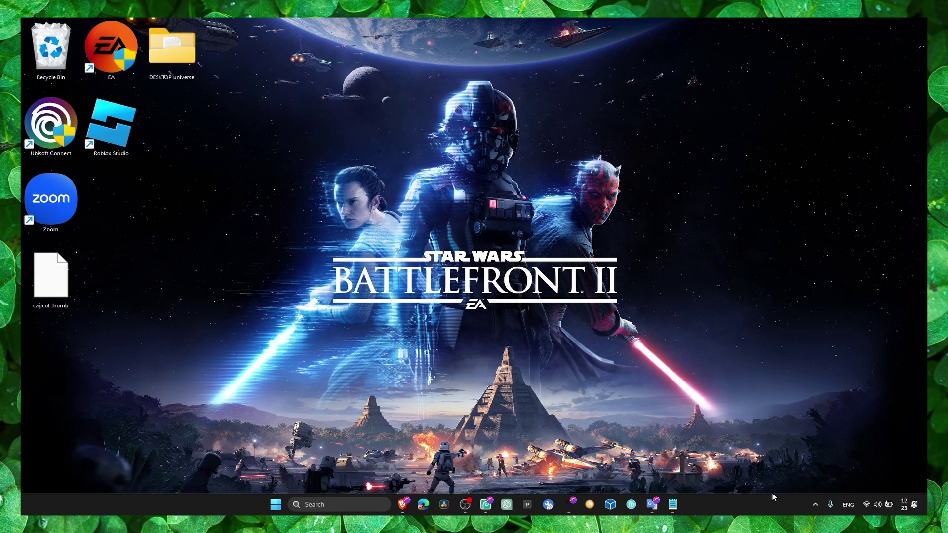
Step: Bring back the notes and browser, then scroll the Visual C++ Redistributable tab to its ARM64/X86/X64 download table
{"action": "left_click", "coordinate": [680, 504]}
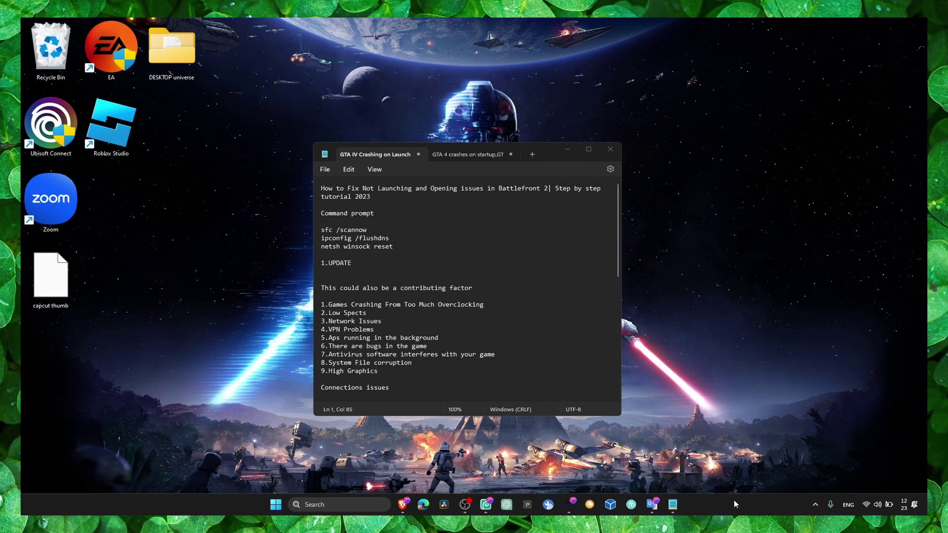
{"action": "key", "text": "alt+Tab"}
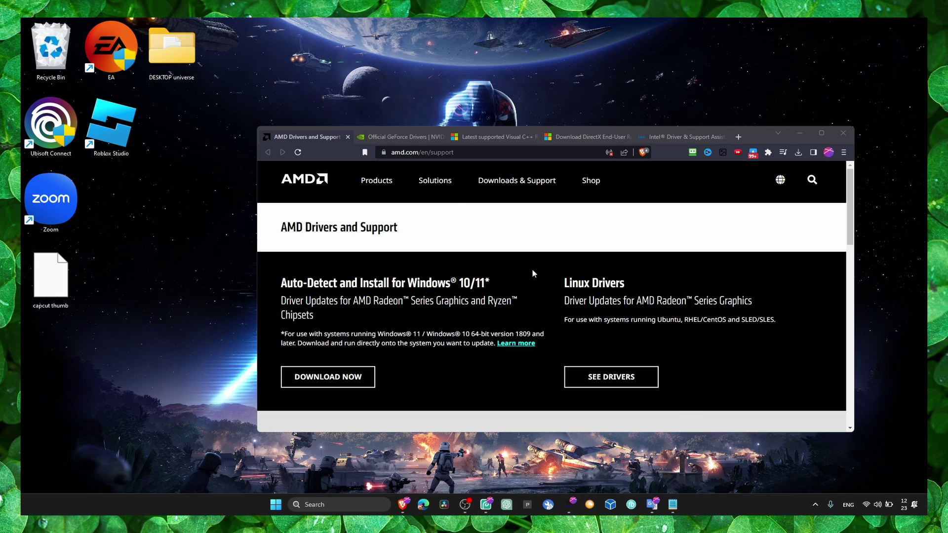
{"action": "left_click", "coordinate": [478, 139]}
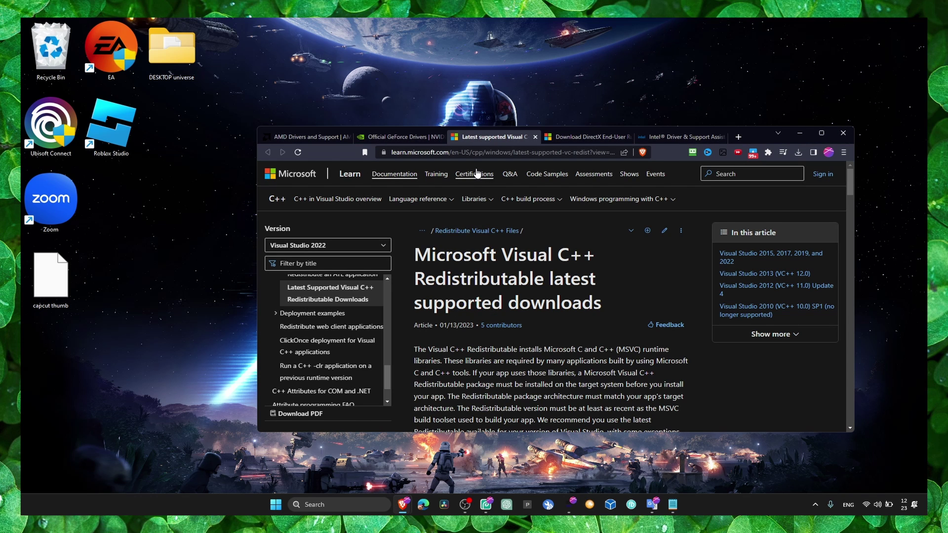
{"action": "left_click_drag", "start_coordinate": [433, 245], "coordinate": [593, 254]}
{"action": "left_click", "coordinate": [566, 255]}
{"action": "scroll", "coordinate": [450, 304], "scroll_direction": "down", "scroll_amount": 2}
{"action": "scroll", "coordinate": [459, 291], "scroll_direction": "down", "scroll_amount": 5}
{"action": "scroll", "coordinate": [469, 272], "scroll_direction": "down", "scroll_amount": 4}
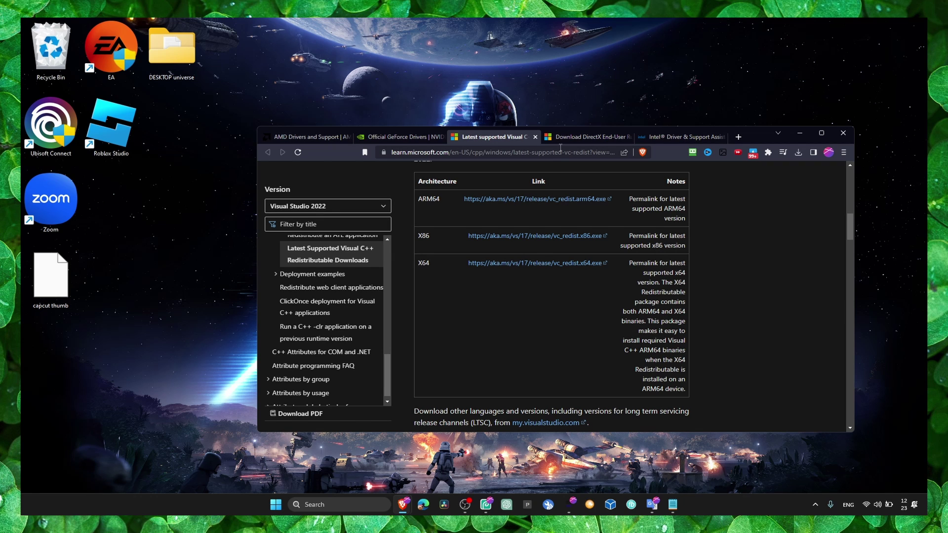
Step: Look over the DirectX End-User Runtime Web Installer download details, then move to the GeForce Drivers tab
{"action": "left_click", "coordinate": [570, 141]}
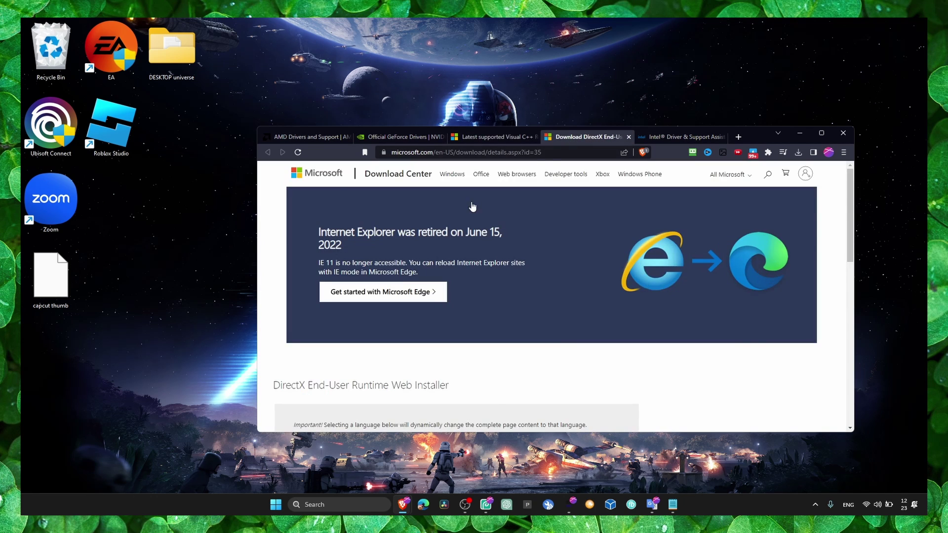
{"action": "scroll", "coordinate": [452, 232], "scroll_direction": "down", "scroll_amount": 3}
{"action": "scroll", "coordinate": [346, 217], "scroll_direction": "down", "scroll_amount": 1}
{"action": "double_click", "coordinate": [290, 200]}
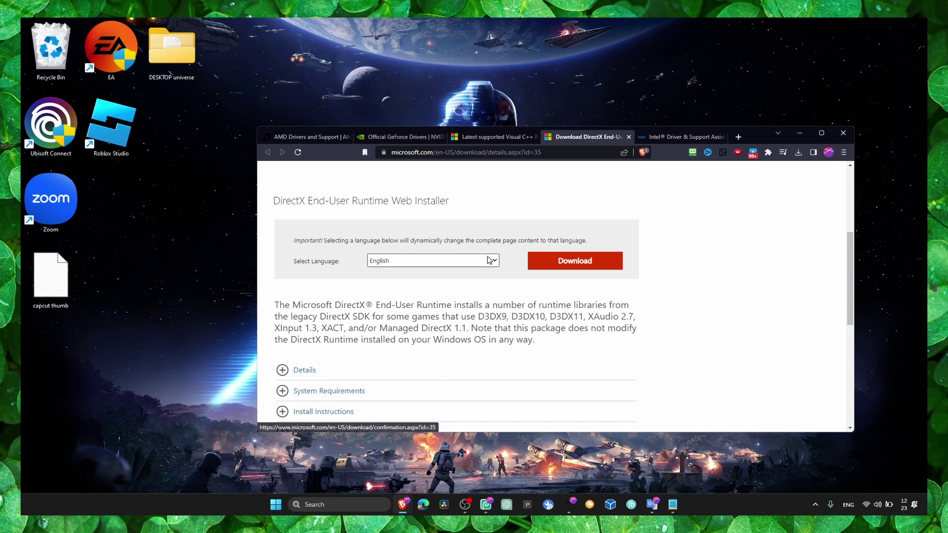
{"action": "scroll", "coordinate": [450, 259], "scroll_direction": "down", "scroll_amount": 3}
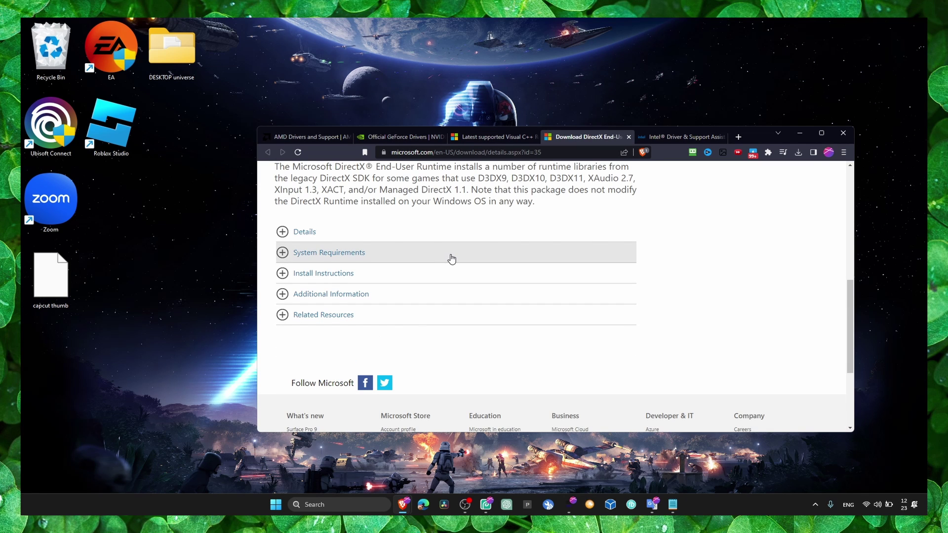
{"action": "scroll", "coordinate": [452, 259], "scroll_direction": "up", "scroll_amount": 4}
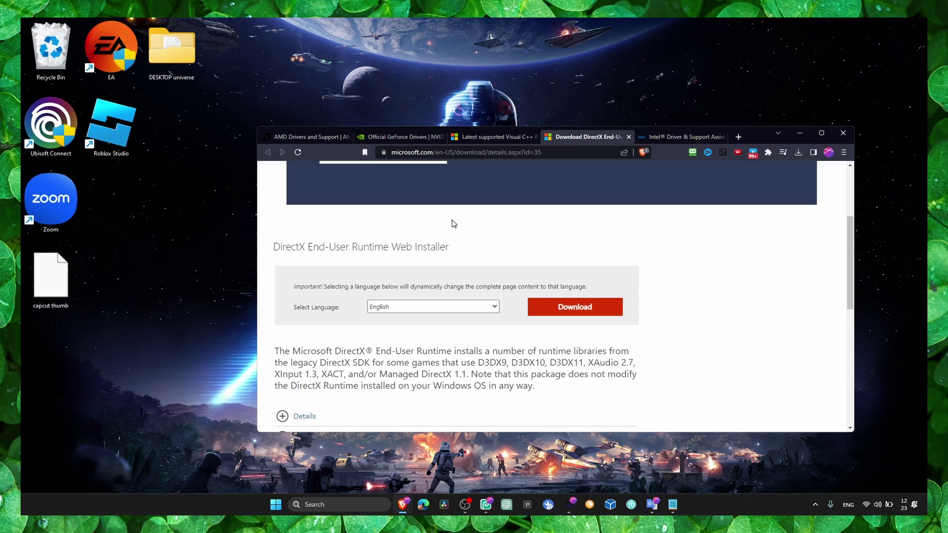
{"action": "left_click", "coordinate": [399, 137]}
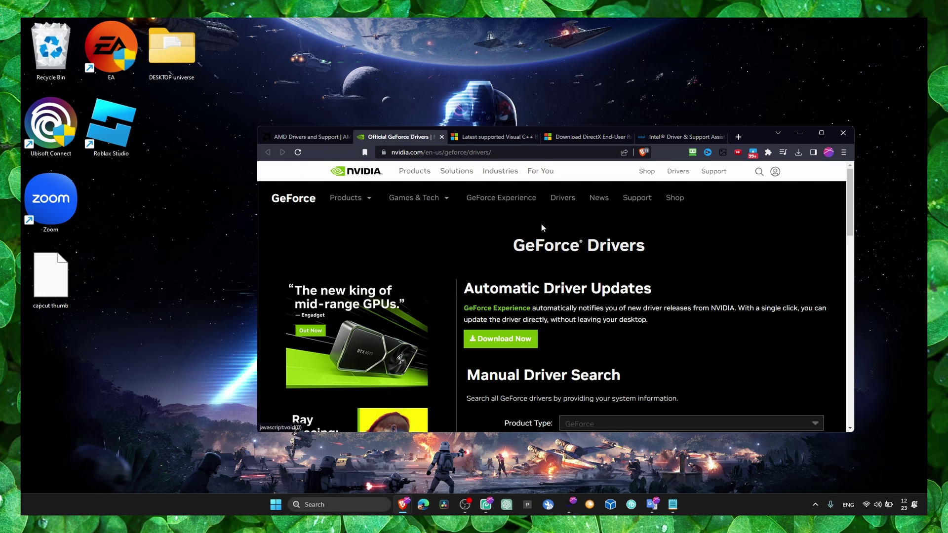
Step: Launch GeForce Experience from the Windows search
{"action": "key", "text": "super+s"}
{"action": "type", "text": "geForce Experience"}
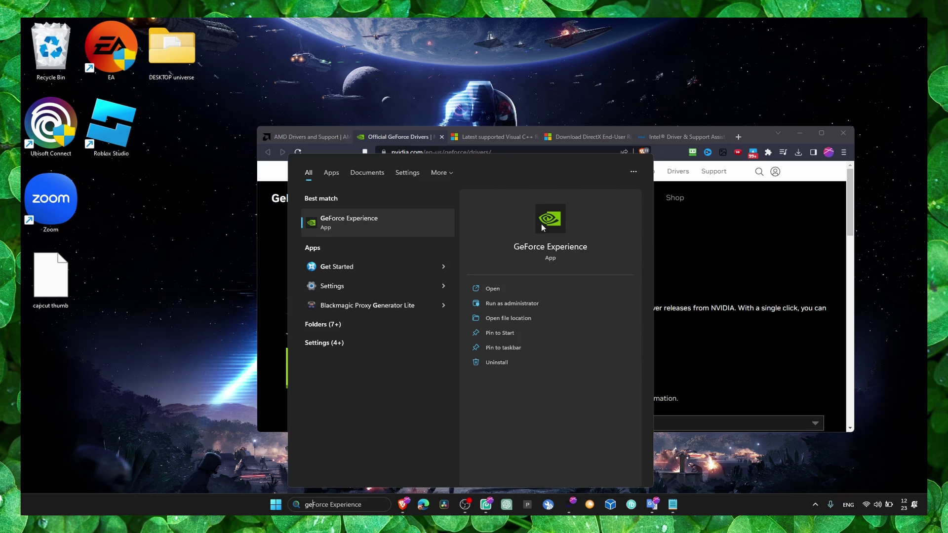
{"action": "left_click", "coordinate": [541, 223]}
{"action": "right_click", "coordinate": [214, 199]}
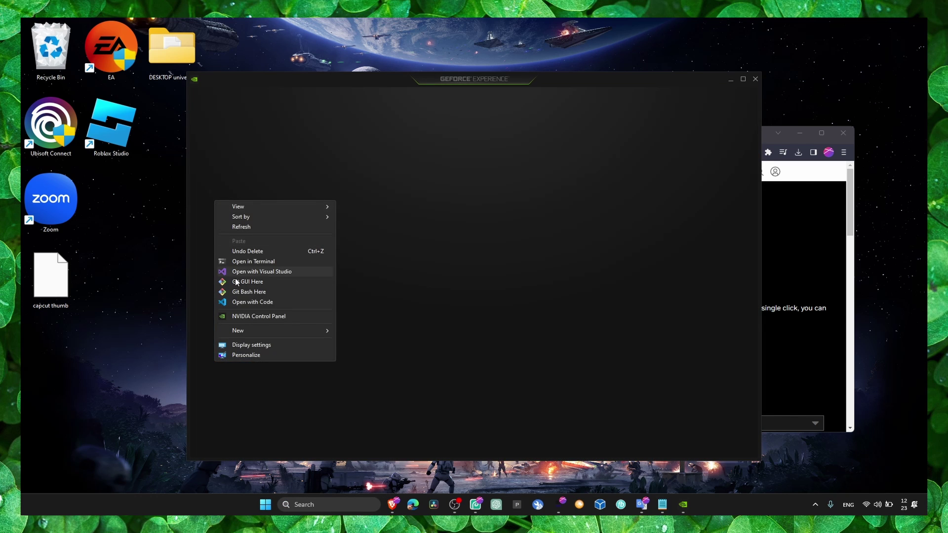
{"action": "left_click", "coordinate": [252, 316]}
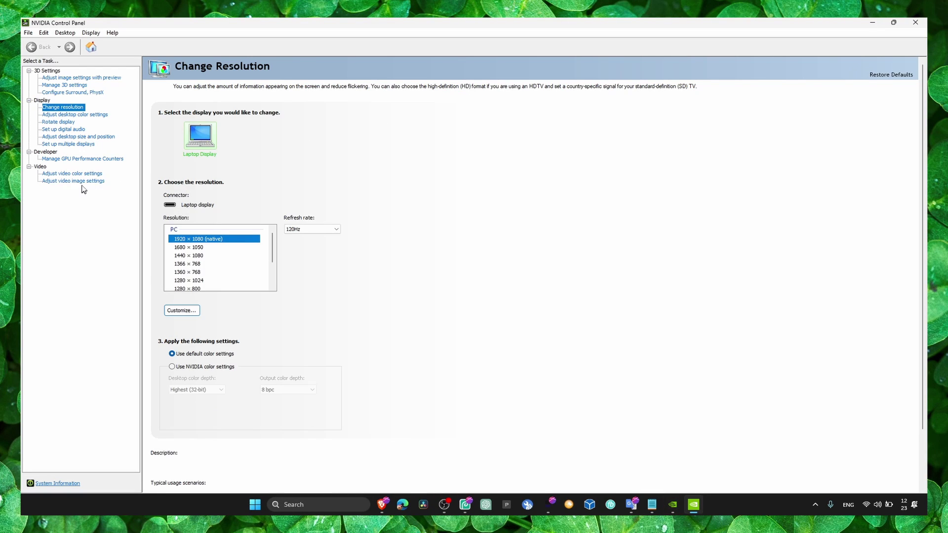
Step: Turn on RTX Super resolution in NVIDIA Control Panel's video image settings, then close the panel
{"action": "left_click", "coordinate": [79, 182]}
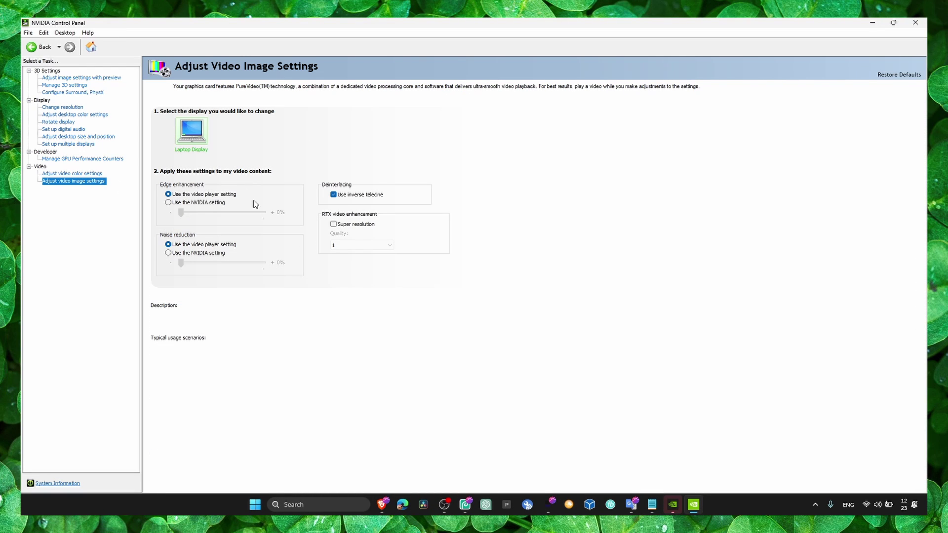
{"action": "left_click", "coordinate": [333, 224]}
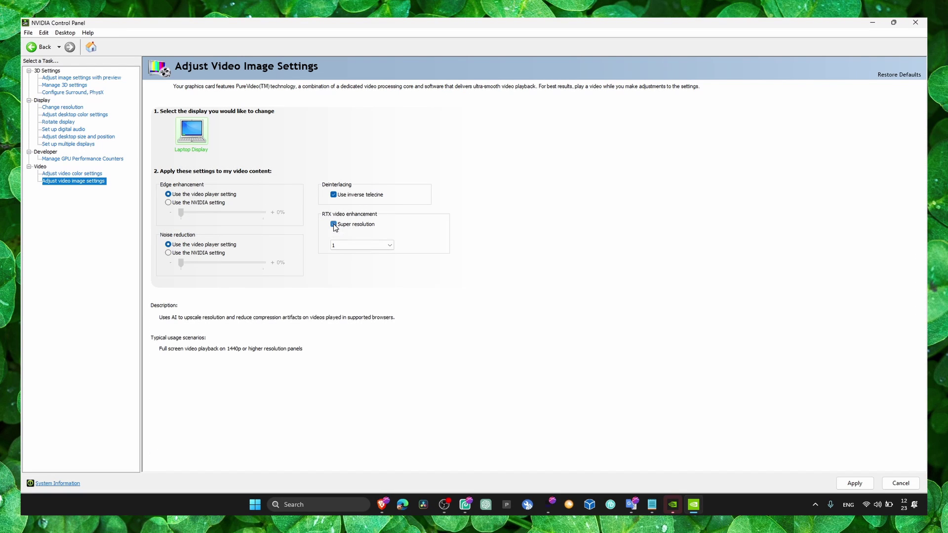
{"action": "left_click", "coordinate": [879, 23]}
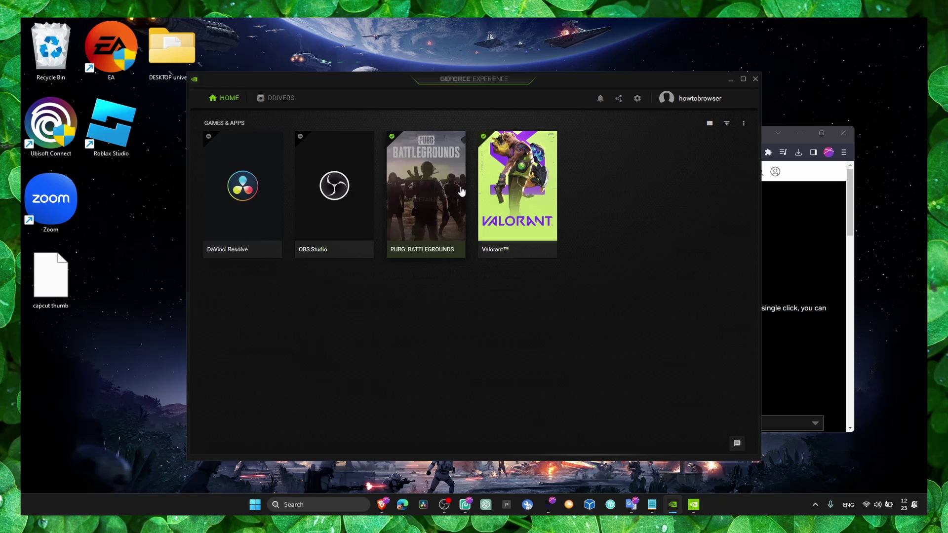
{"action": "mouse_move", "coordinate": [425, 193]}
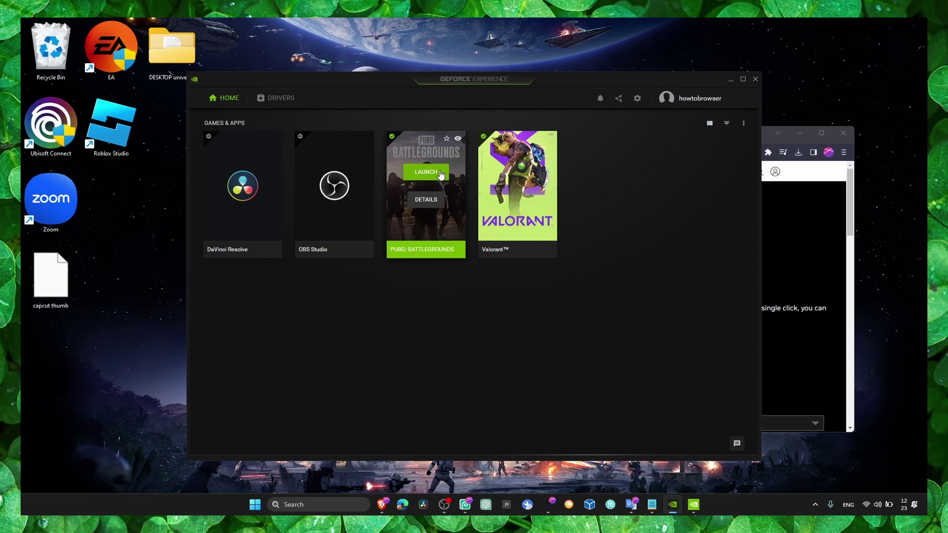
Step: Rearrange the windows, closing the notes and minimizing the browser so GeForce Experience stands alone
{"action": "mouse_move", "coordinate": [400, 84]}
{"action": "left_mouse_down"}
{"action": "mouse_move", "coordinate": [753, 156]}
{"action": "mouse_move", "coordinate": [517, 203]}
{"action": "left_mouse_up"}
{"action": "mouse_move", "coordinate": [755, 135]}
{"action": "left_mouse_down"}
{"action": "mouse_move", "coordinate": [549, 247]}
{"action": "mouse_move", "coordinate": [453, 126]}
{"action": "left_mouse_up"}
{"action": "left_click", "coordinate": [588, 201]}
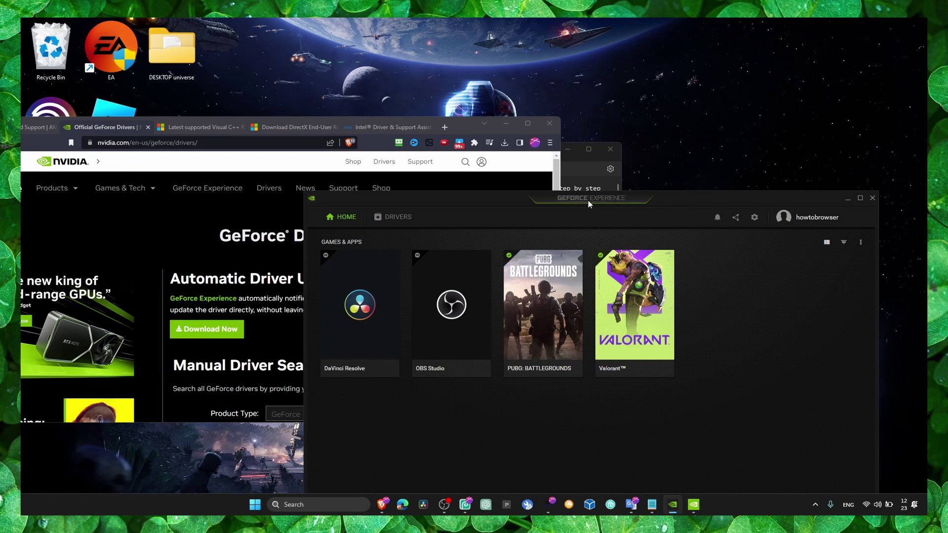
{"action": "left_click", "coordinate": [567, 149]}
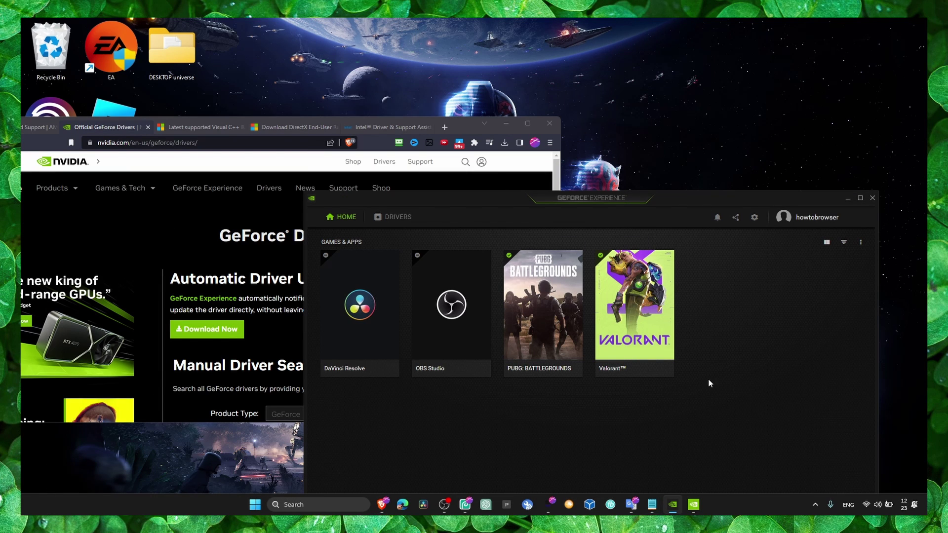
{"action": "left_click", "coordinate": [506, 124]}
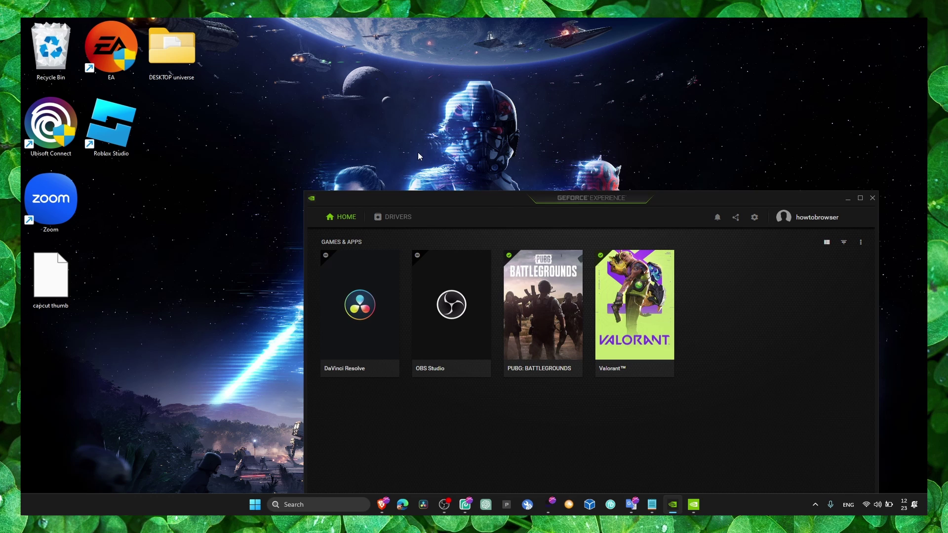
{"action": "mouse_move", "coordinate": [457, 199]}
{"action": "left_mouse_down"}
{"action": "mouse_move", "coordinate": [377, 296]}
{"action": "mouse_move", "coordinate": [387, 318]}
{"action": "mouse_move", "coordinate": [420, 117]}
{"action": "left_mouse_up"}
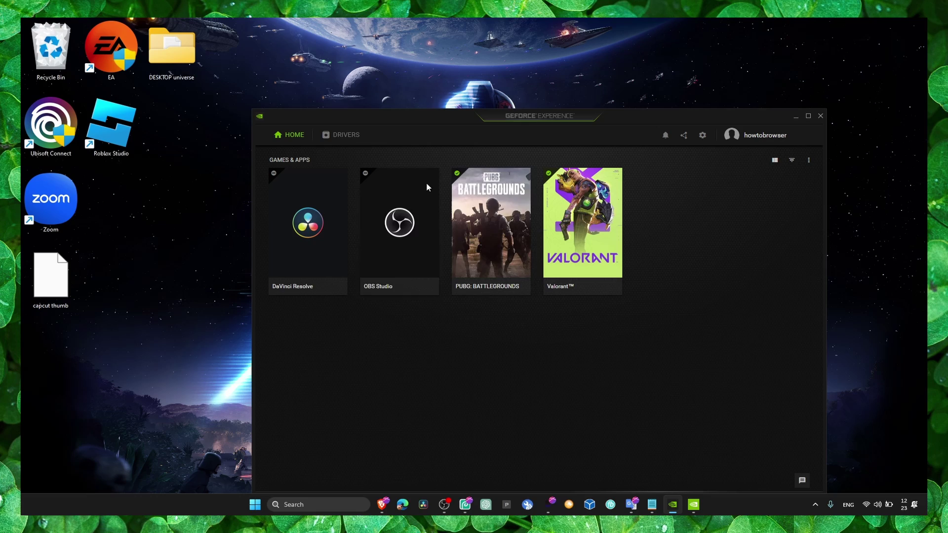
Step: Set PUBG: BATTLEGROUNDS' display mode to Windowed Borderless, then minimize GeForce Experience
{"action": "mouse_move", "coordinate": [490, 230]}
{"action": "left_click", "coordinate": [504, 239]}
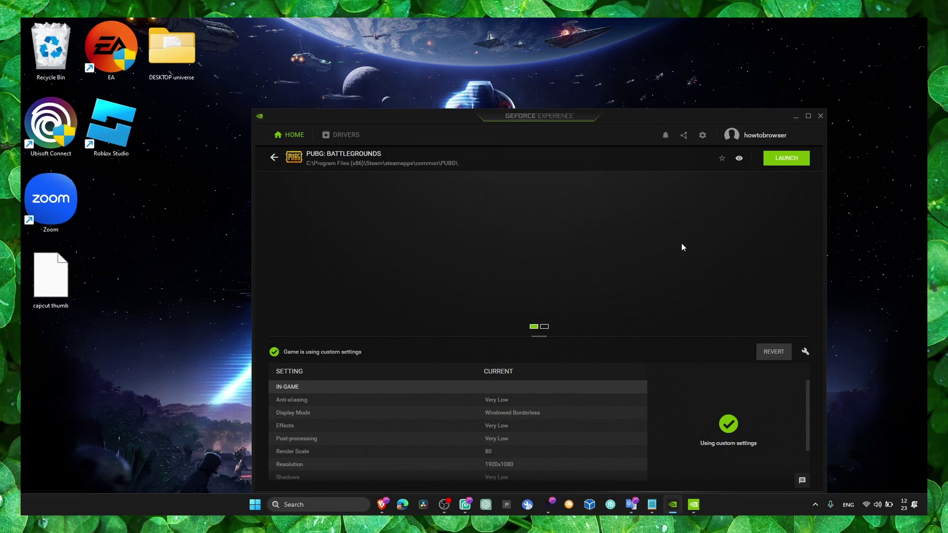
{"action": "left_click", "coordinate": [806, 352]}
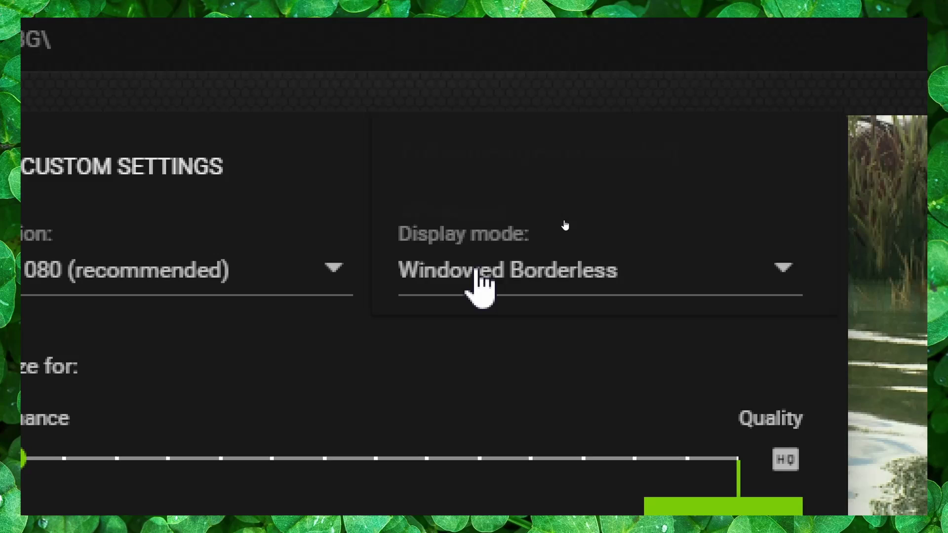
{"action": "left_click", "coordinate": [634, 219]}
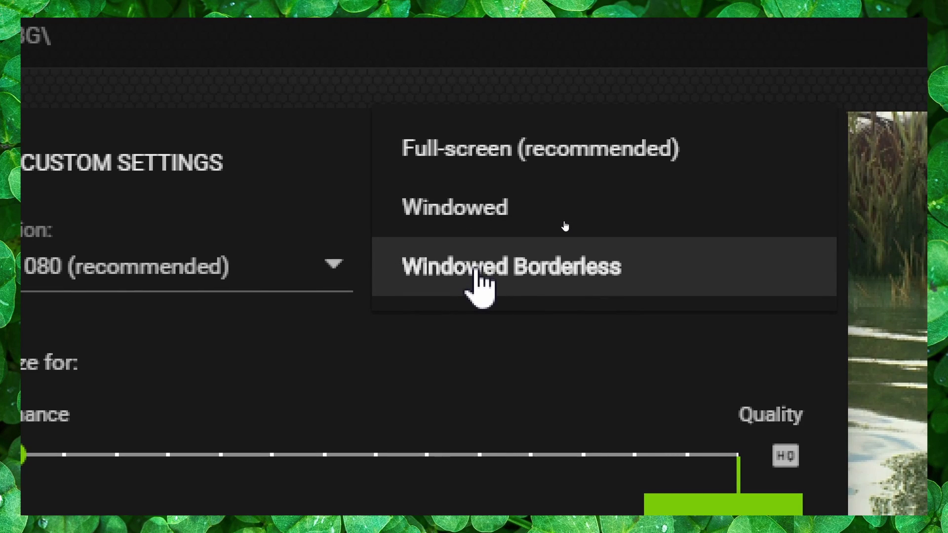
{"action": "left_click", "coordinate": [477, 271]}
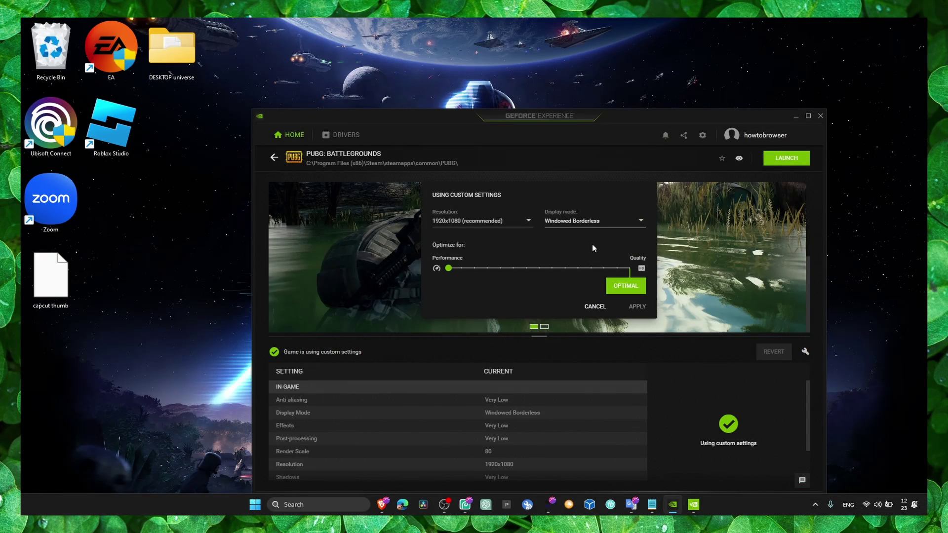
{"action": "left_click", "coordinate": [595, 306]}
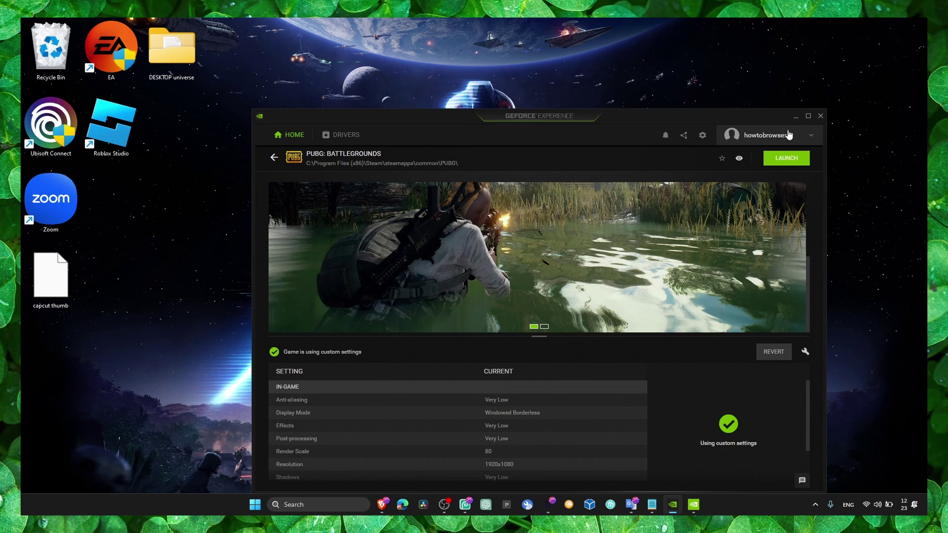
{"action": "left_click", "coordinate": [795, 117]}
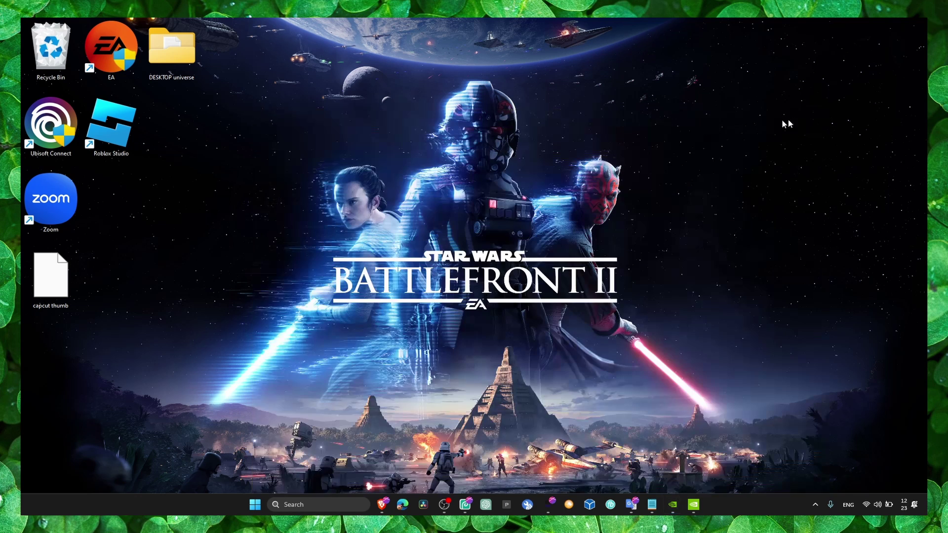
Step: In the EA shortcut's Compatibility properties, untick Disable fullscreen optimizations and apply with OK
{"action": "right_click", "coordinate": [112, 73]}
{"action": "right_click", "coordinate": [112, 45]}
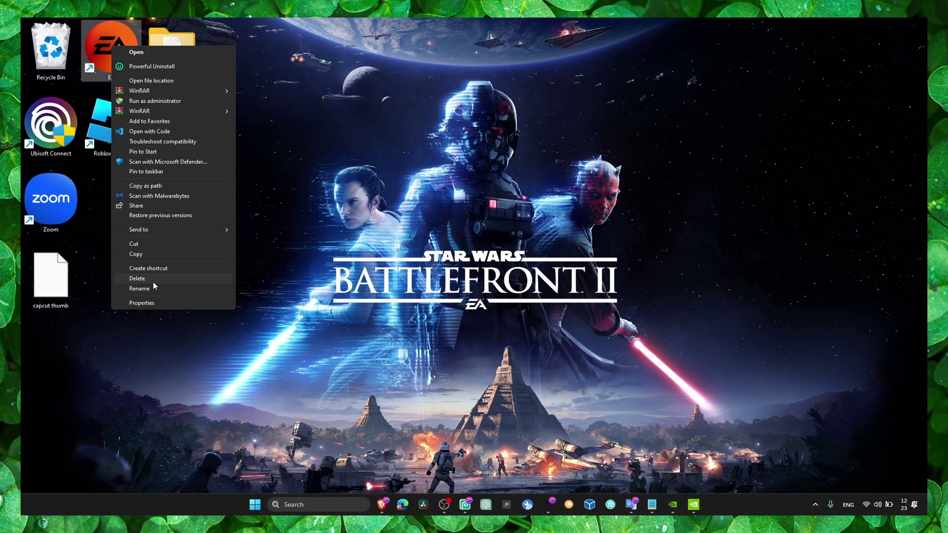
{"action": "left_click", "coordinate": [153, 302]}
{"action": "left_click", "coordinate": [249, 69]}
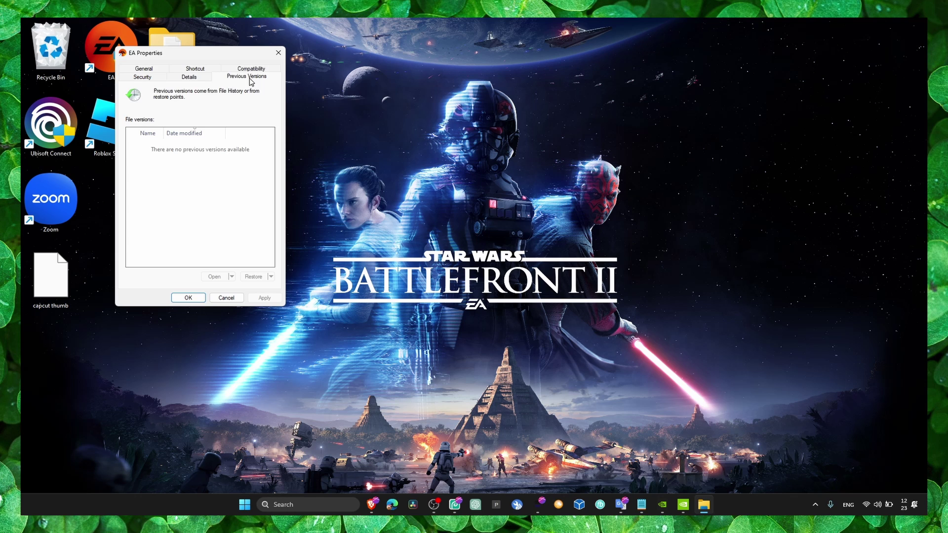
{"action": "left_click", "coordinate": [251, 70]}
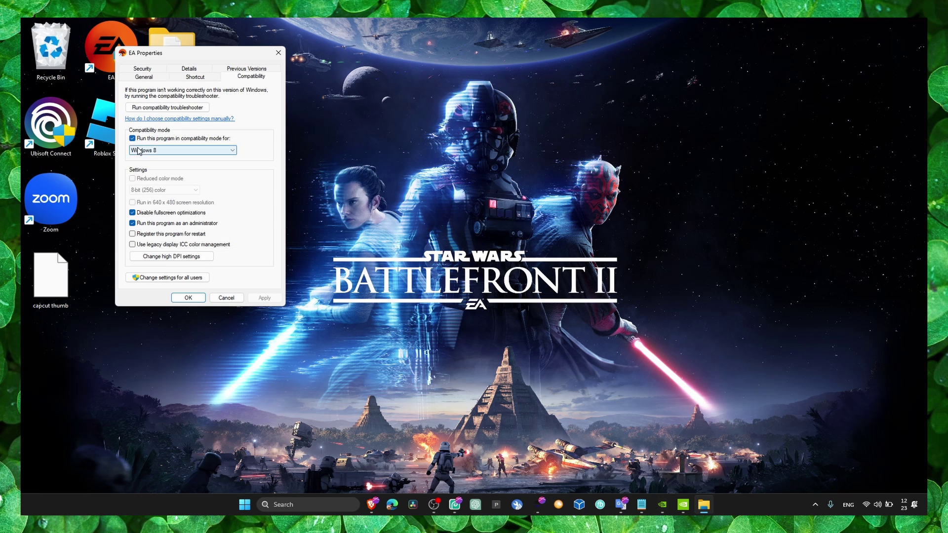
{"action": "left_click", "coordinate": [133, 212]}
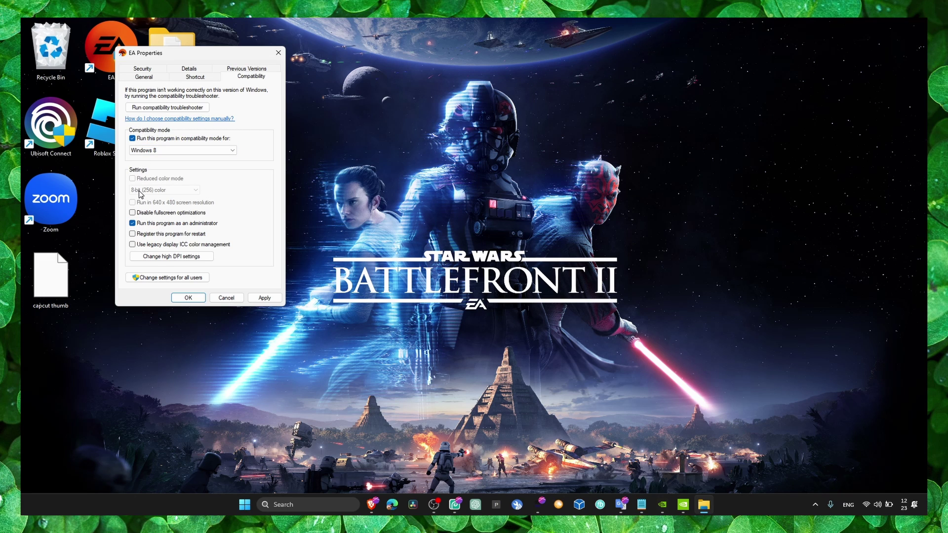
{"action": "left_click", "coordinate": [264, 297]}
{"action": "left_click", "coordinate": [189, 296]}
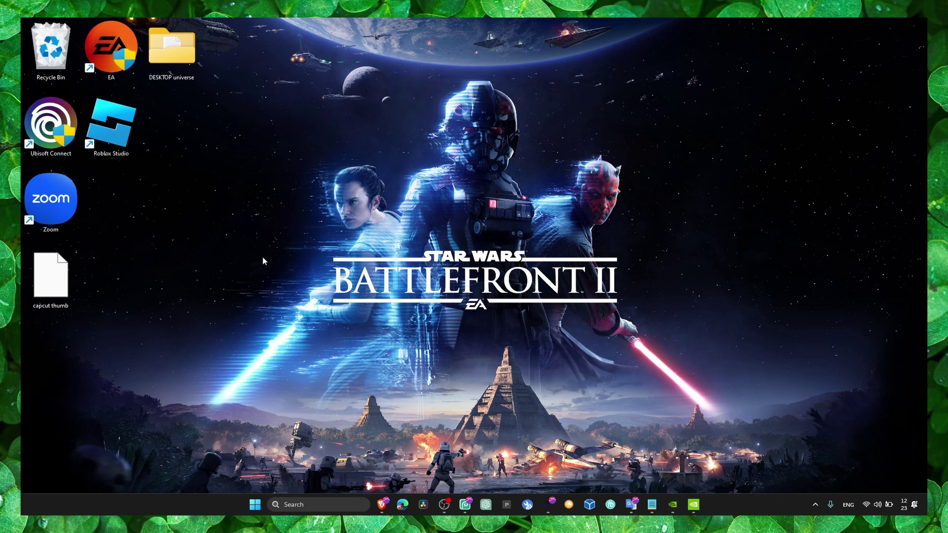
Step: Select 1366 × 768 on NVIDIA Control Panel's Change resolution page and check its refresh rates
{"action": "left_click", "coordinate": [693, 504]}
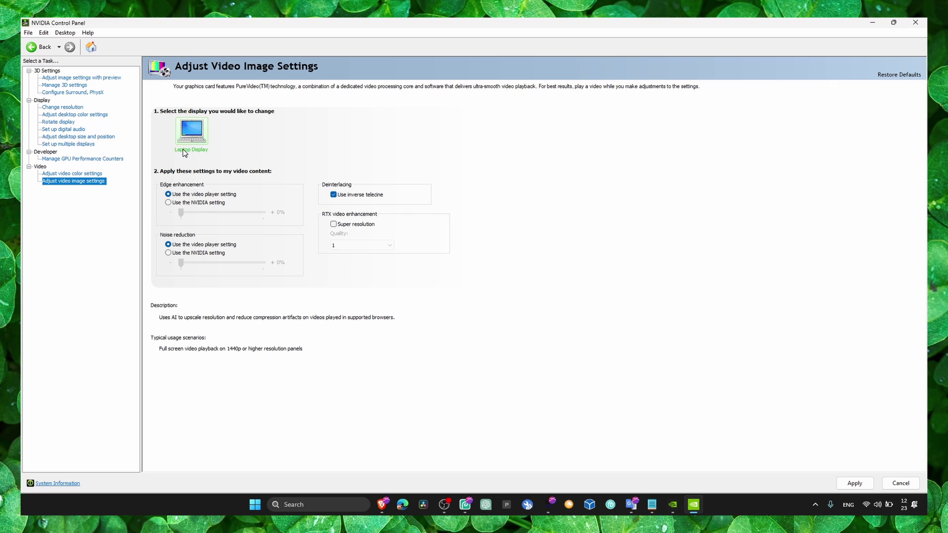
{"action": "left_click", "coordinate": [68, 144]}
{"action": "left_click", "coordinate": [497, 284]}
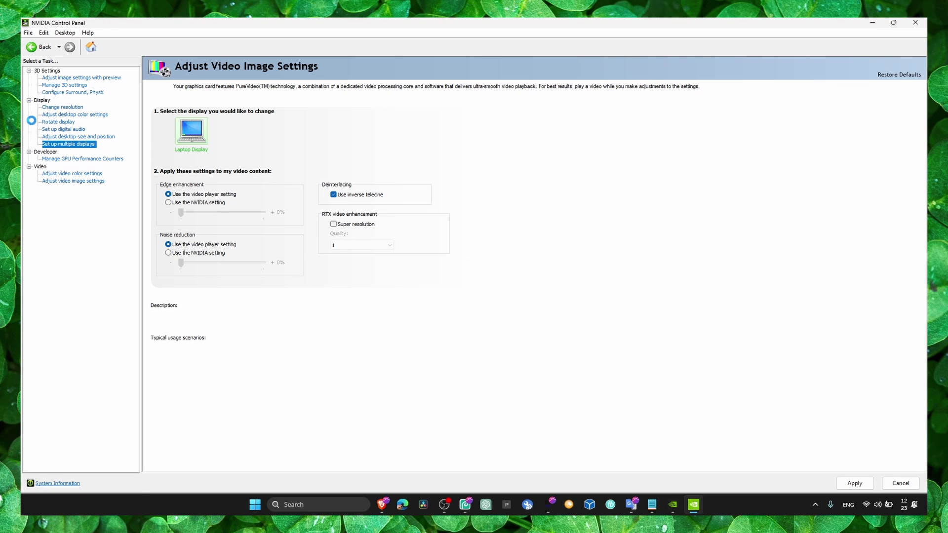
{"action": "left_click", "coordinate": [63, 107]}
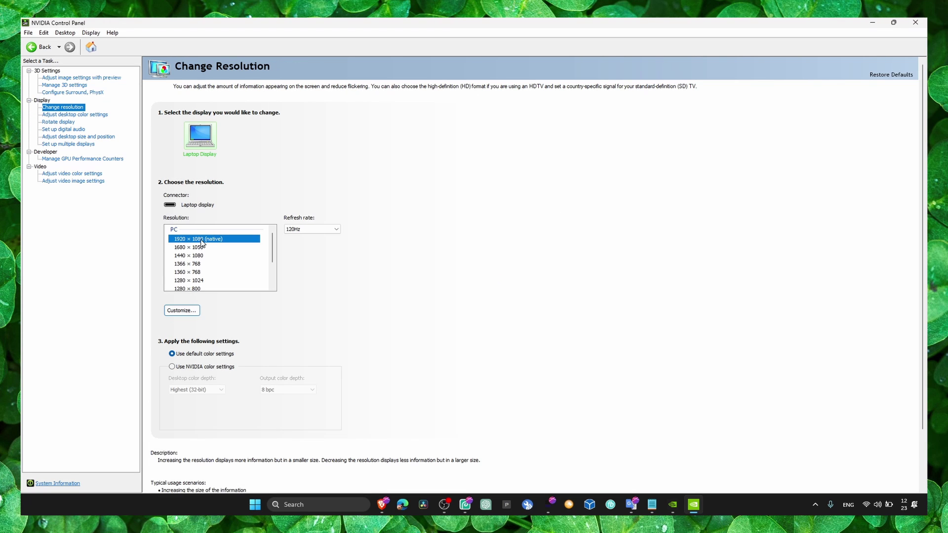
{"action": "left_click", "coordinate": [215, 253]}
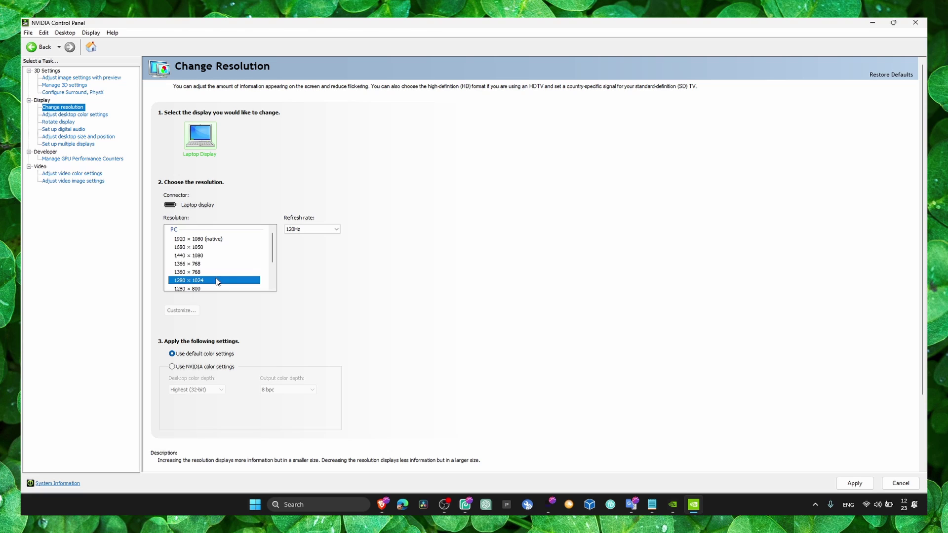
{"action": "left_click", "coordinate": [237, 264]}
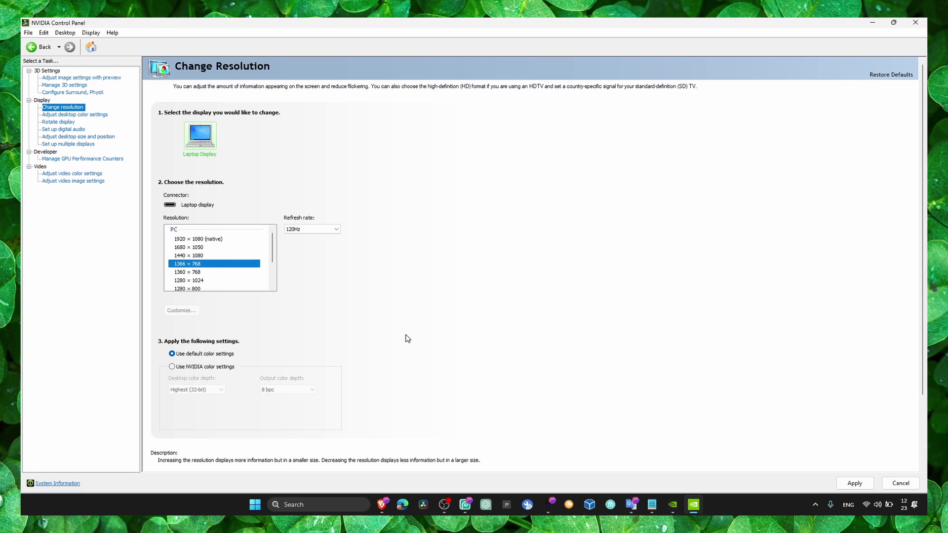
{"action": "left_click", "coordinate": [235, 255]}
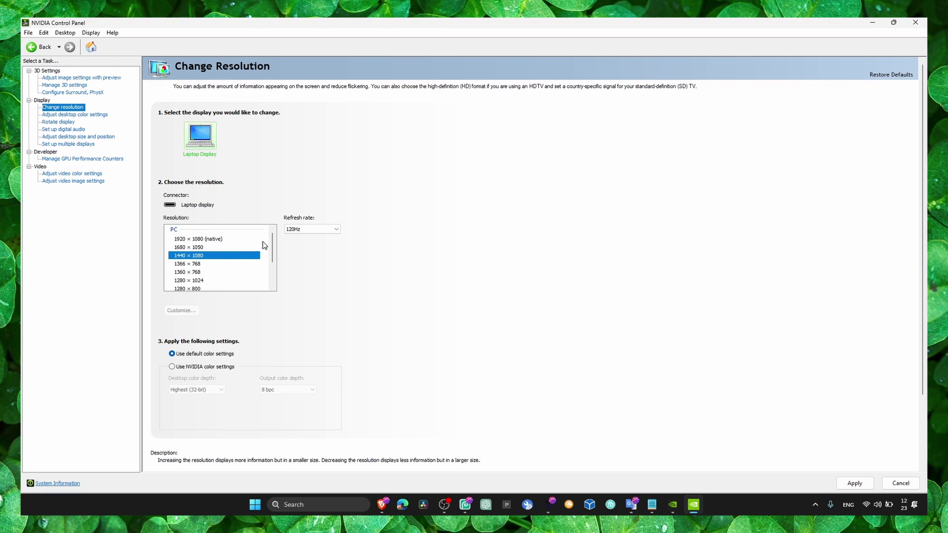
{"action": "left_click", "coordinate": [193, 272]}
{"action": "left_click", "coordinate": [223, 264]}
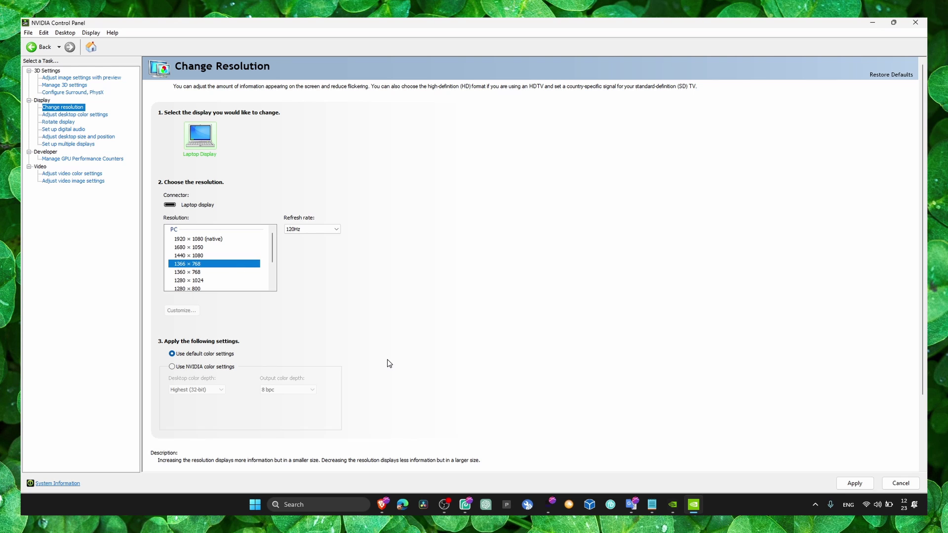
{"action": "left_click", "coordinate": [321, 228]}
Step: Minimize NVIDIA Control Panel and open Windows Update settings through search
{"action": "left_click", "coordinate": [872, 22]}
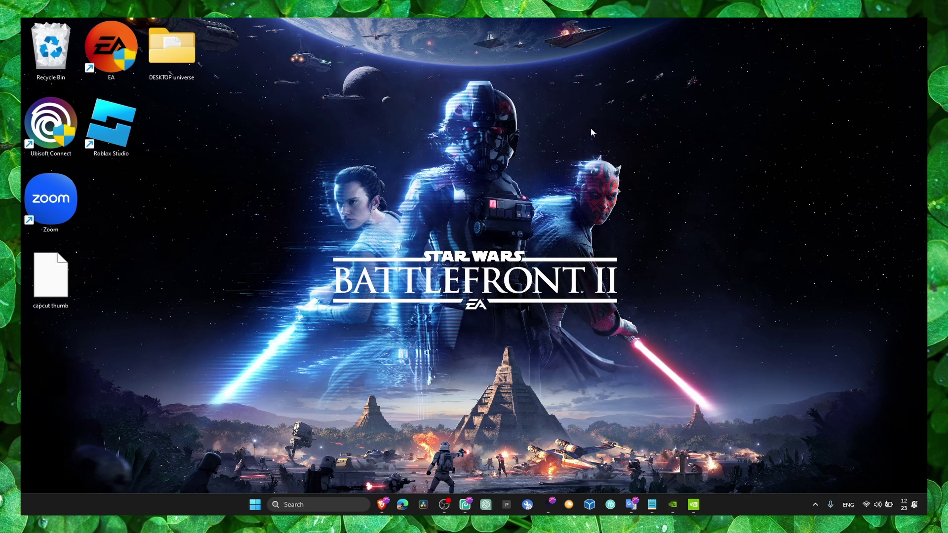
{"action": "key", "text": "super"}
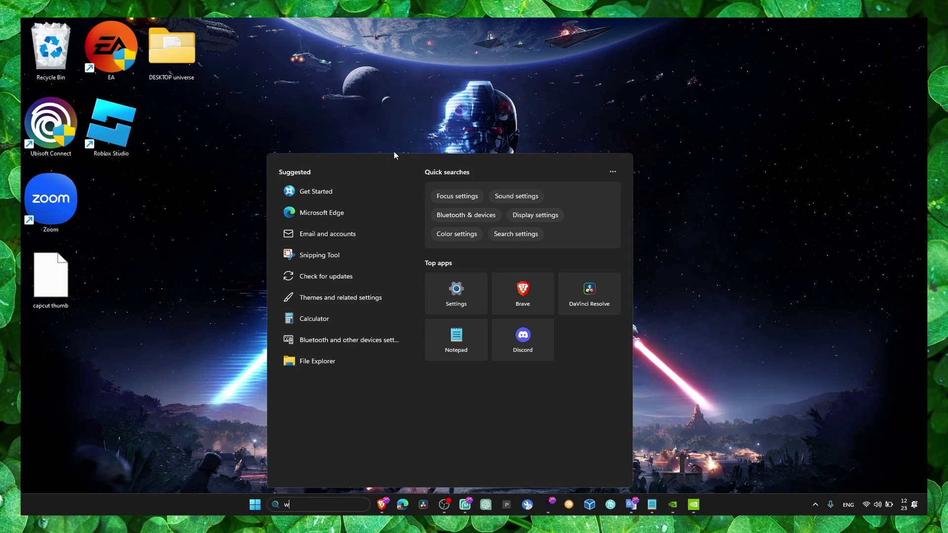
{"action": "type", "text": "windows update"}
{"action": "key", "text": "Return"}
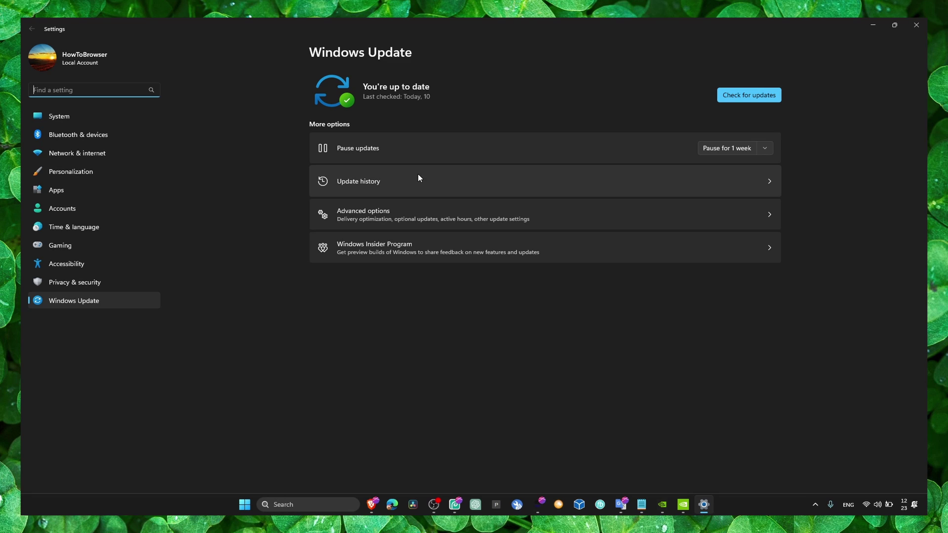
Step: Tick the Intel net driver under Optional updates, then return to the main Windows Update page
{"action": "left_click", "coordinate": [450, 214]}
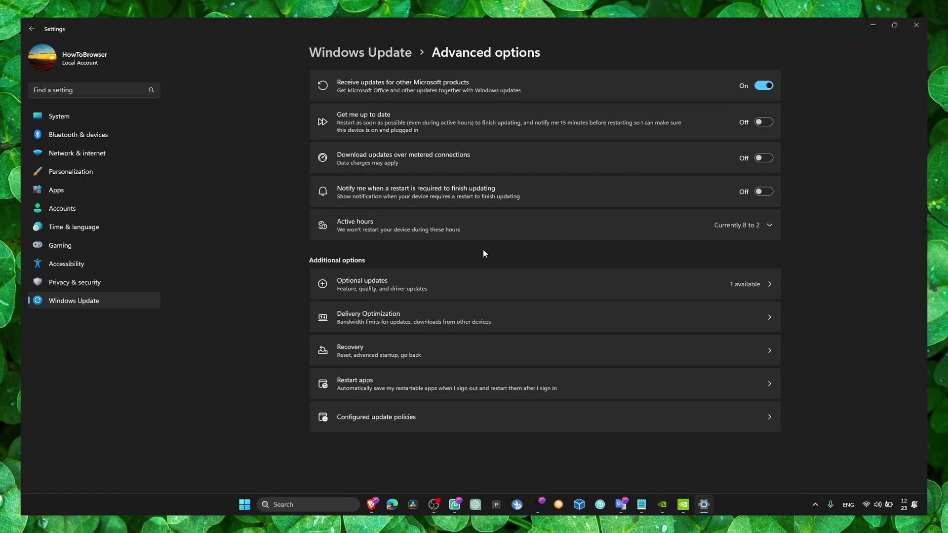
{"action": "left_click", "coordinate": [491, 282]}
{"action": "left_click", "coordinate": [386, 96]}
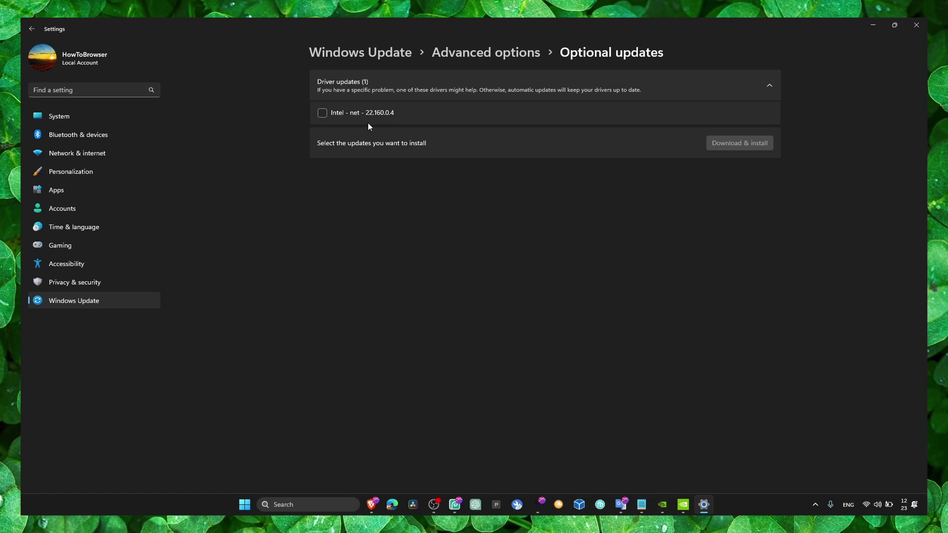
{"action": "left_click", "coordinate": [337, 114]}
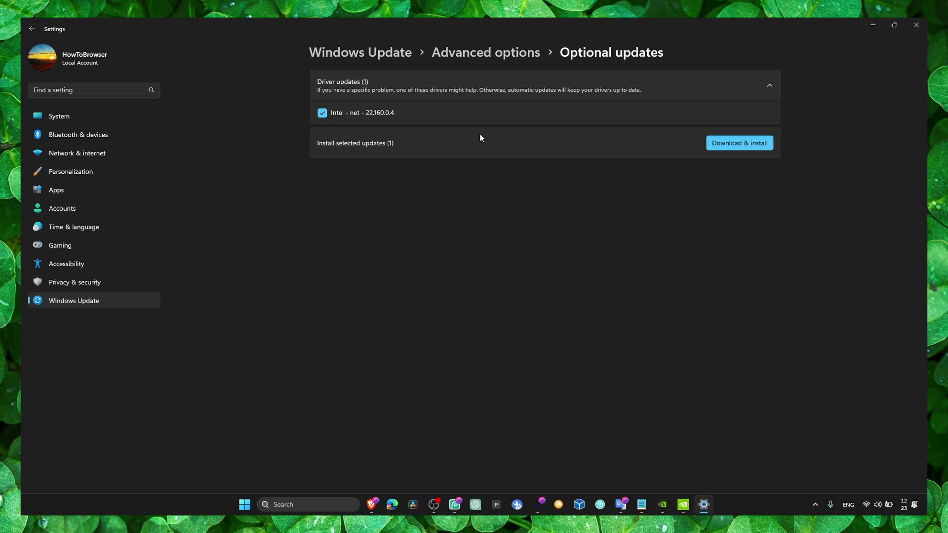
{"action": "left_click", "coordinate": [499, 59]}
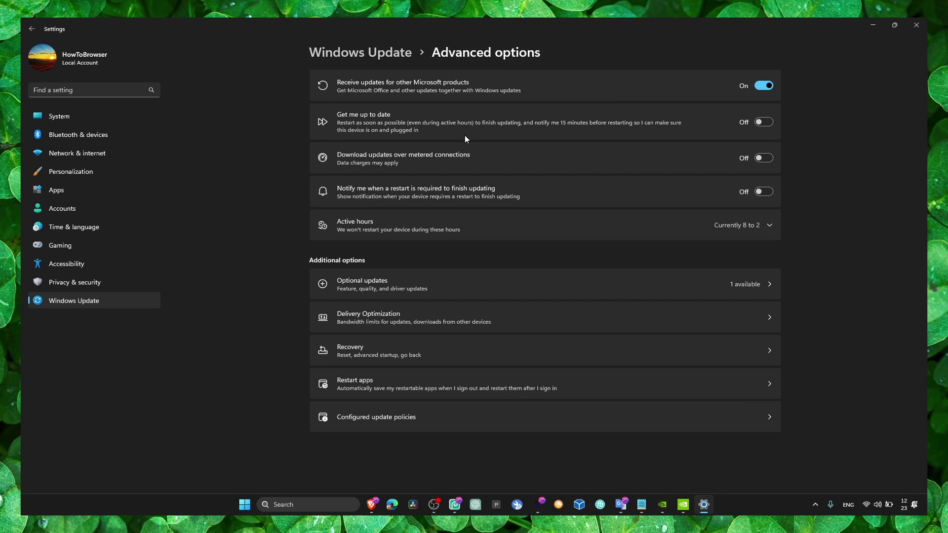
{"action": "left_click", "coordinate": [374, 52]}
Step: Close Settings, briefly bring up OBS Studio, then minimize it back to the desktop
{"action": "left_click", "coordinate": [916, 25]}
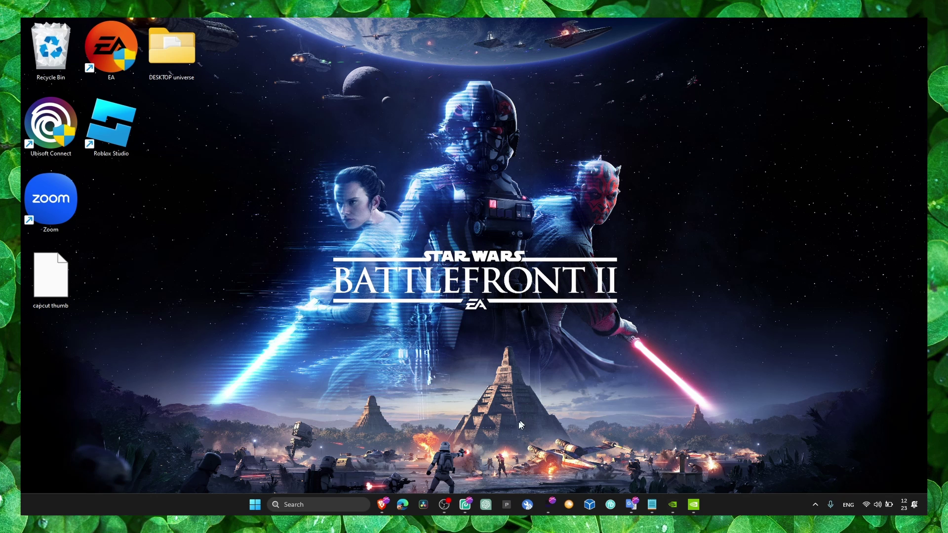
{"action": "left_click", "coordinate": [444, 504]}
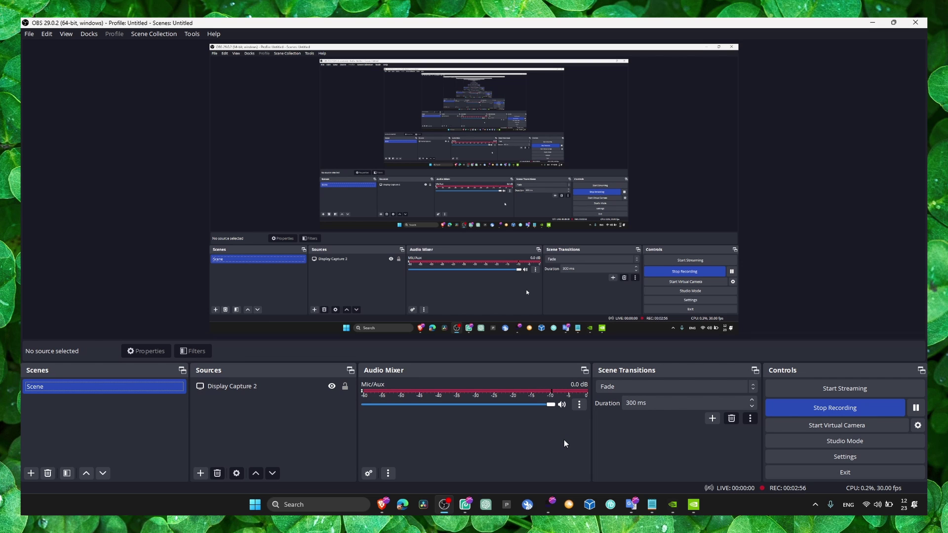
{"action": "left_click", "coordinate": [873, 22]}
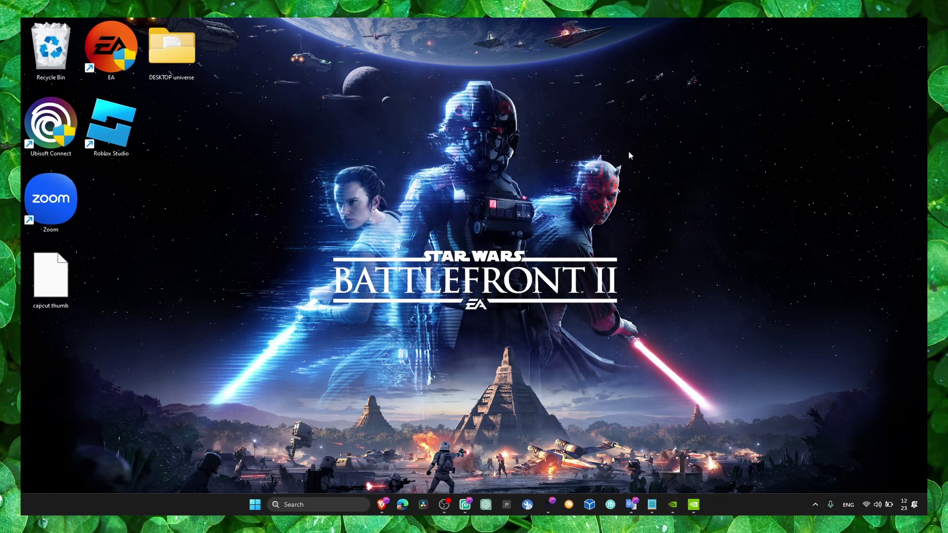